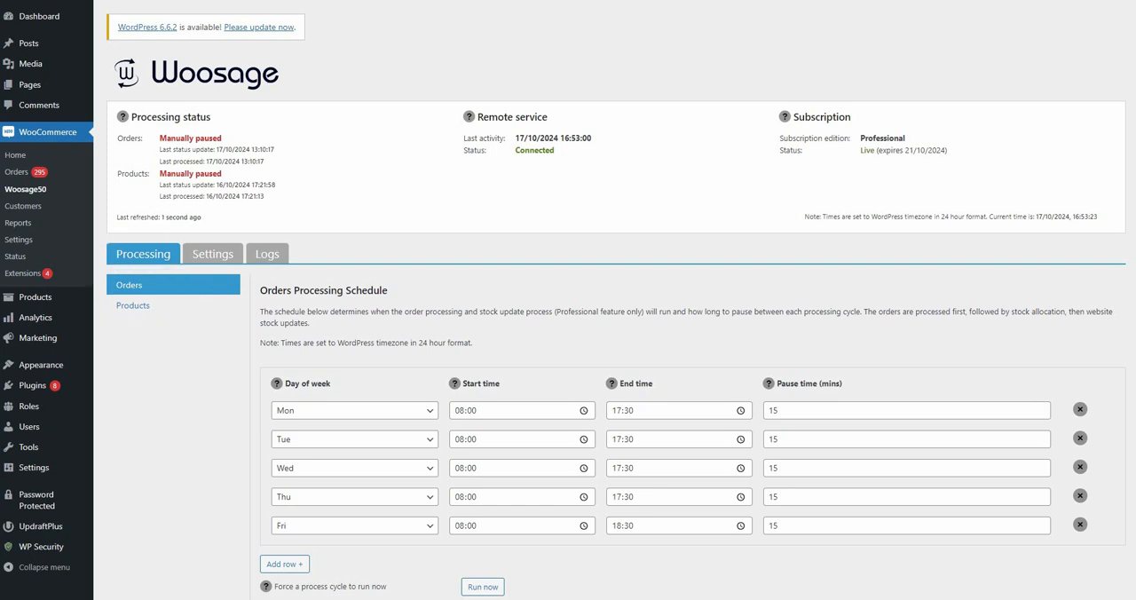
- Review the orders processing schedule and the Order Settings of the Woosage plugin
scroll(616, 355, down, 1)
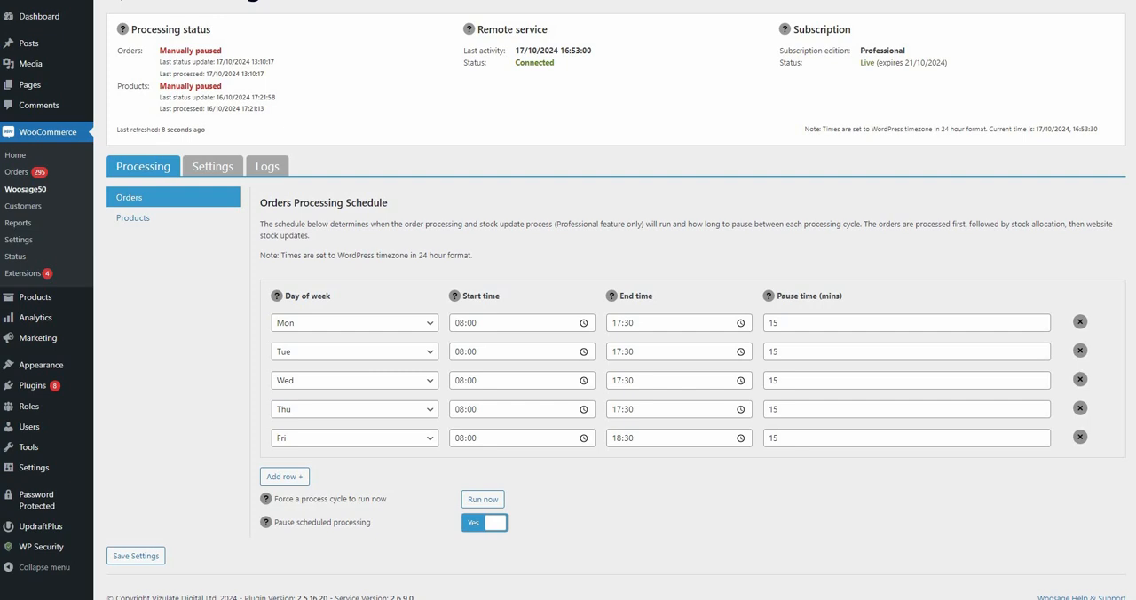
click(212, 166)
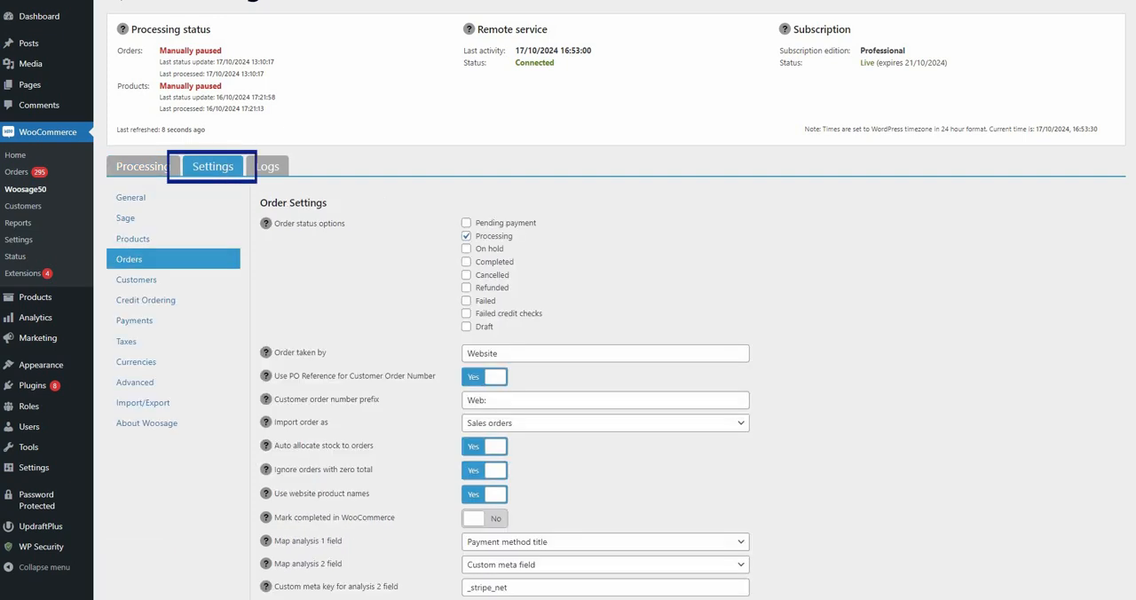
scroll(617, 355, down, 2)
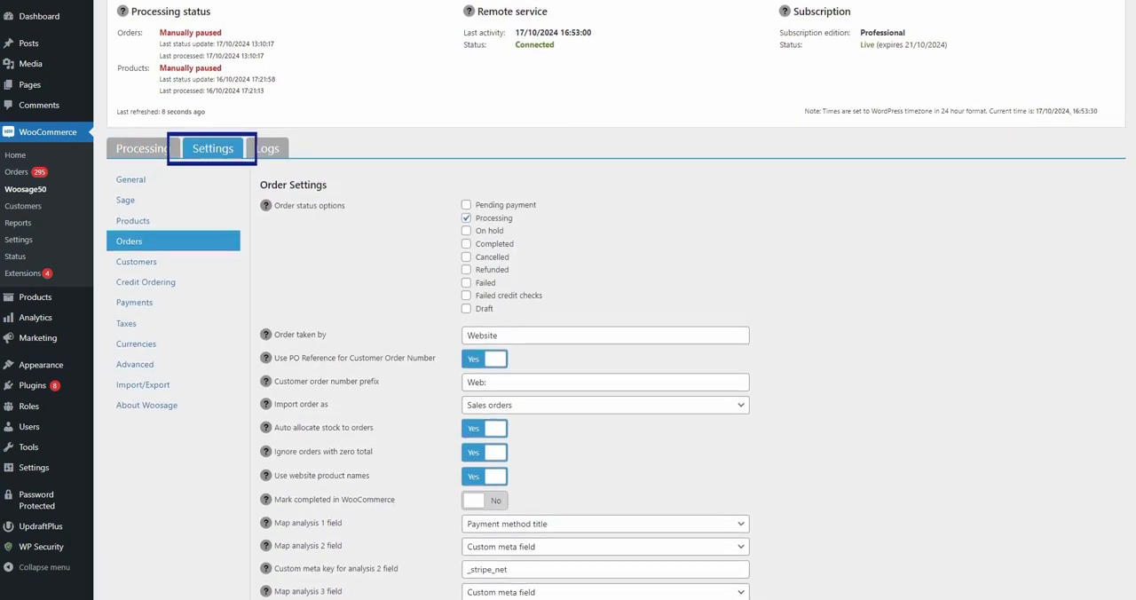
scroll(617, 355, down, 2)
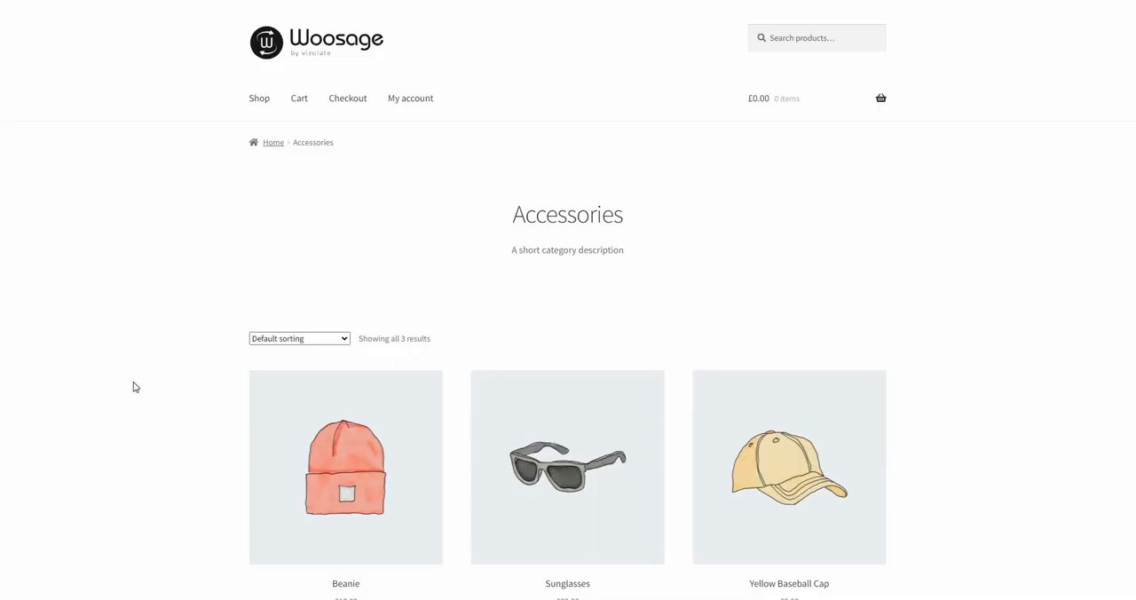
- On the web shop's Accessories page, add the Beanie, Sunglasses and Yellow Baseball Cap to the basket and proceed to checkout
scroll(192, 413, down, 1)
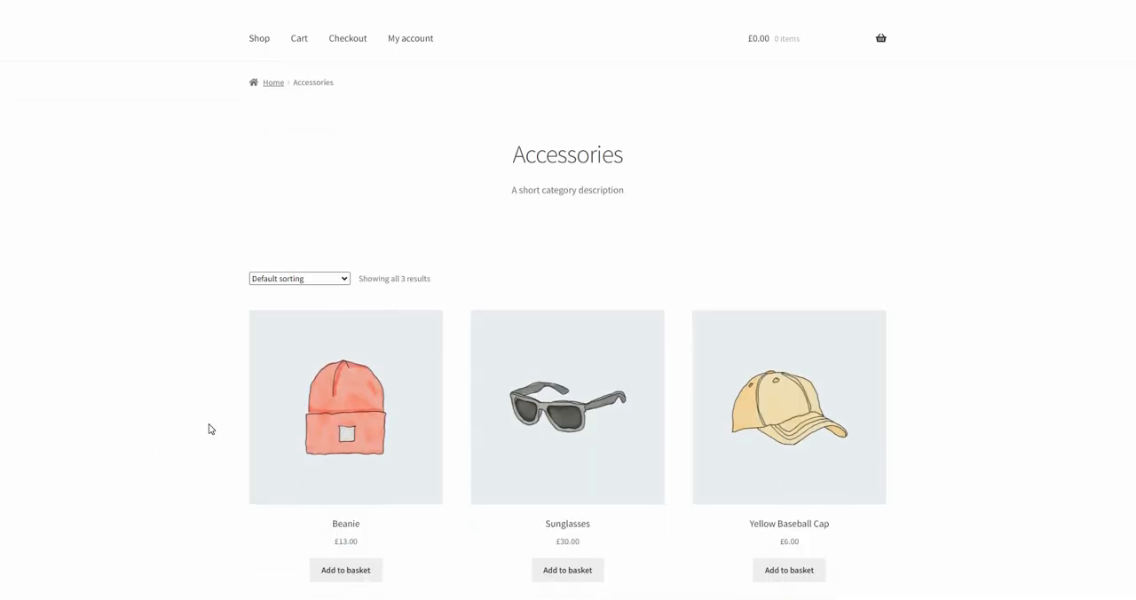
click(338, 573)
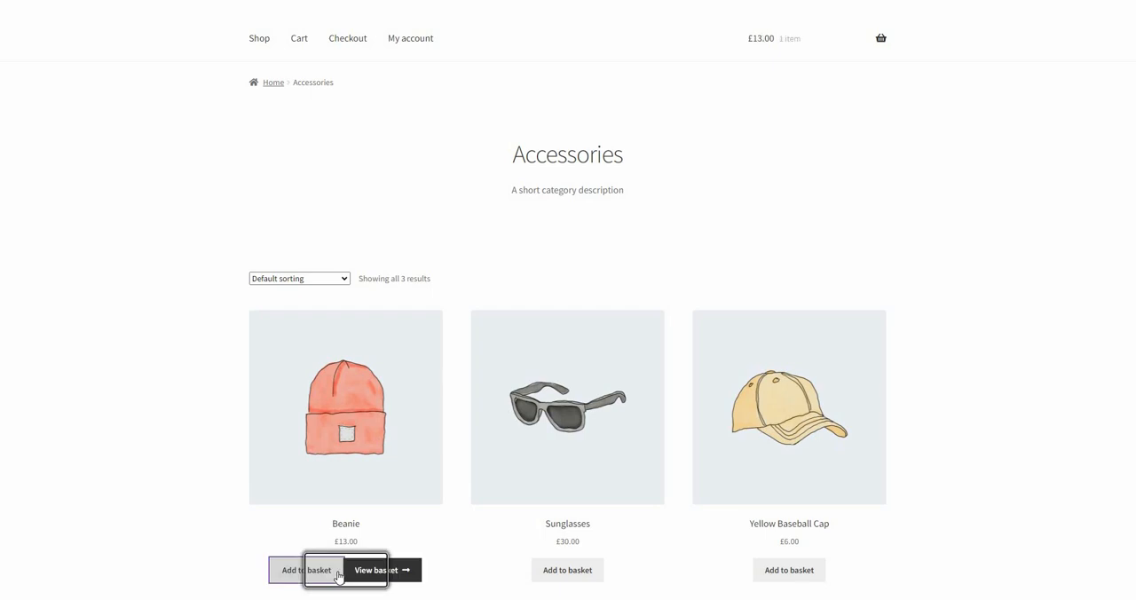
click(564, 575)
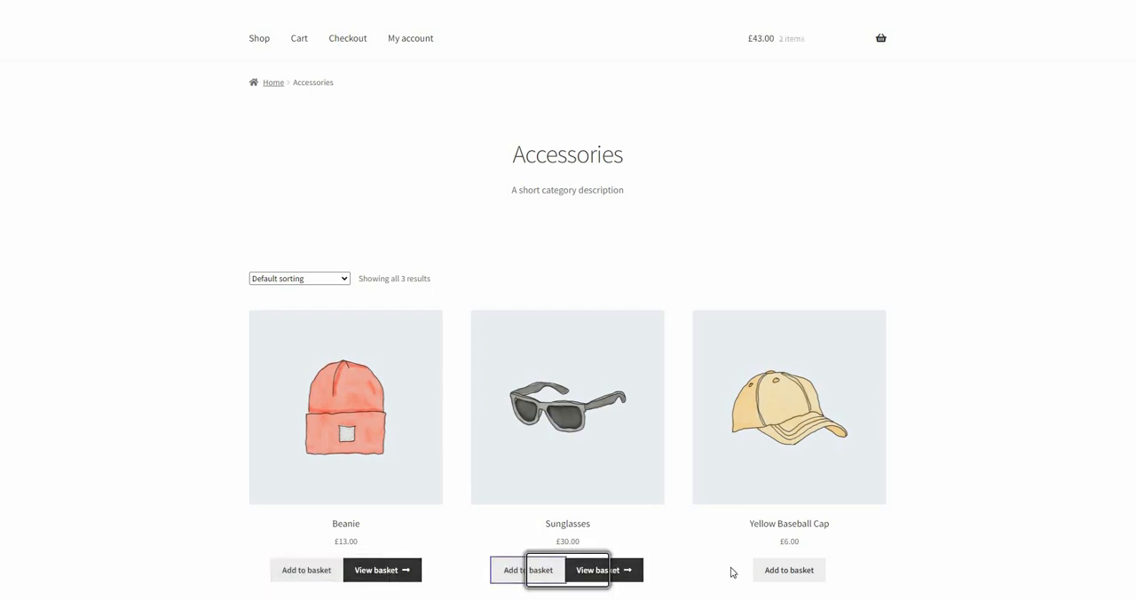
click(784, 573)
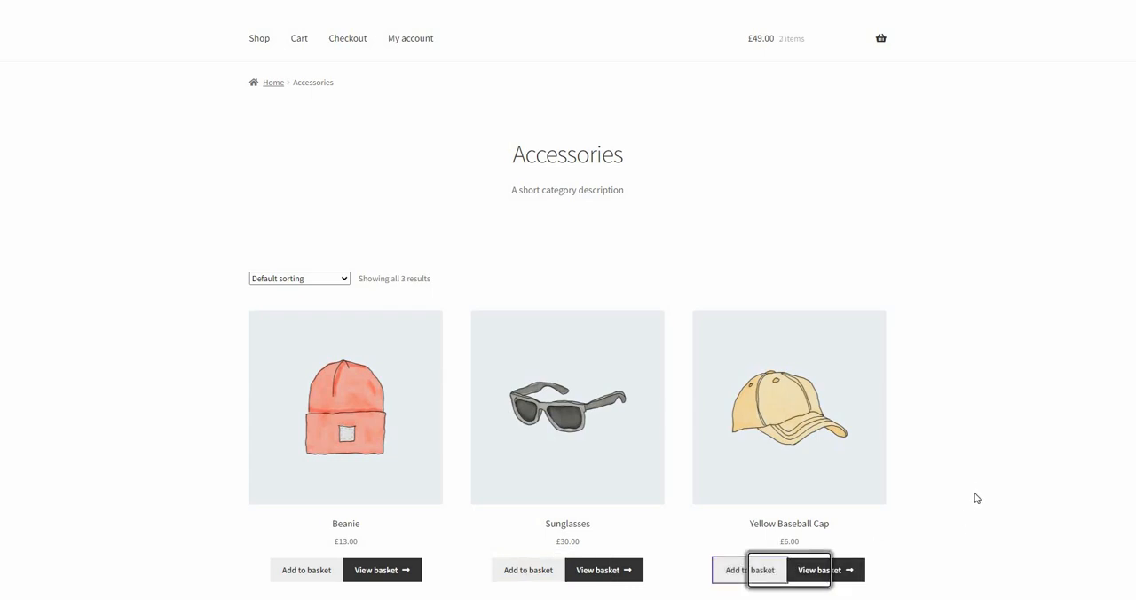
scroll(976, 490, up, 1)
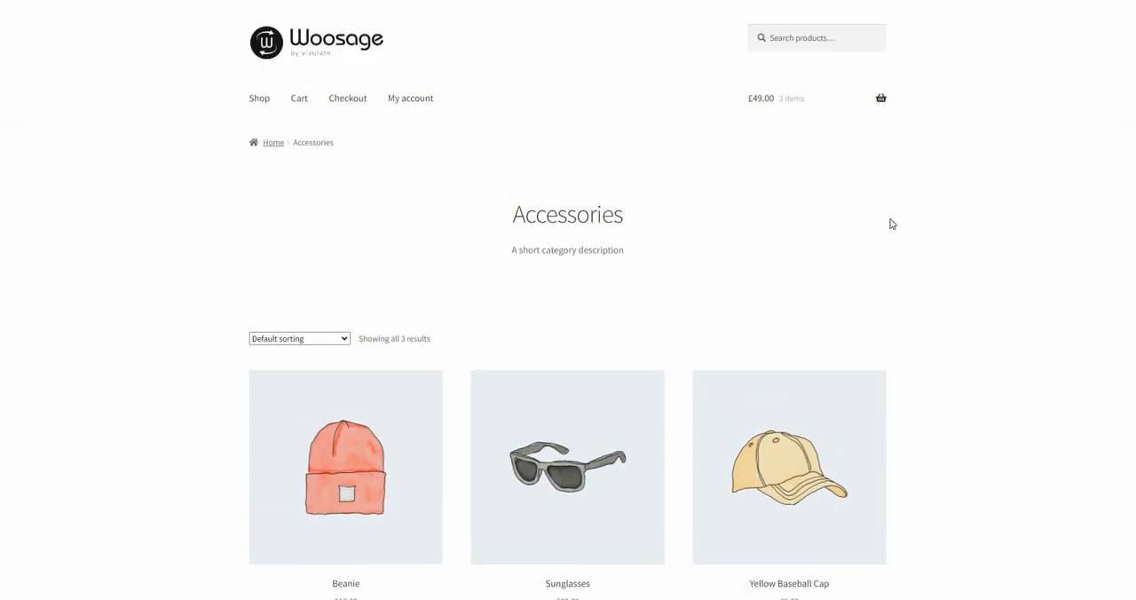
mouse_move(881, 100)
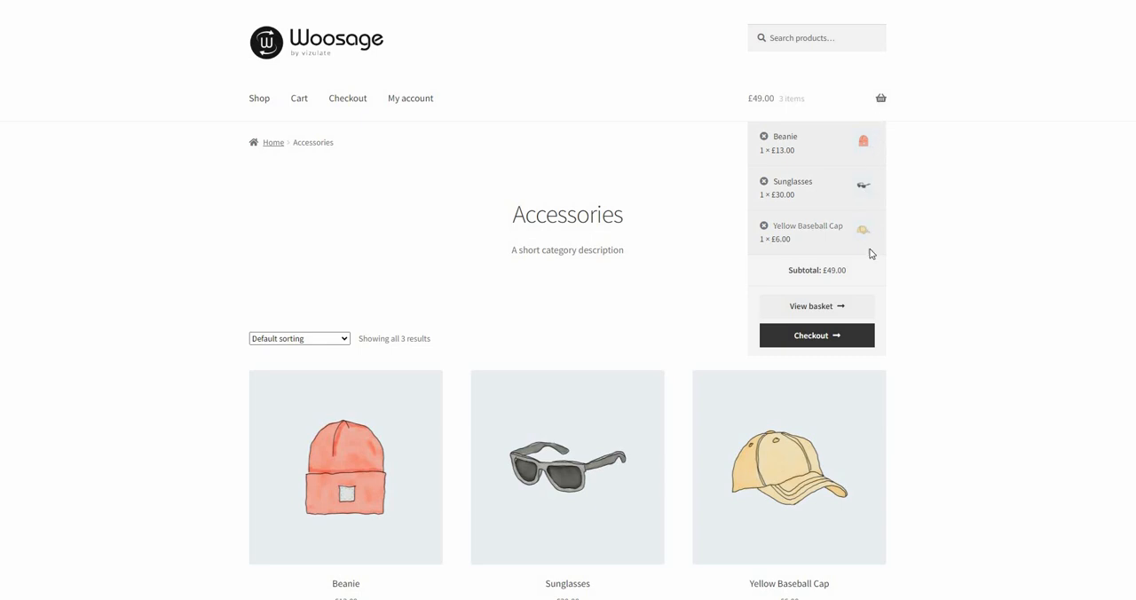
click(816, 337)
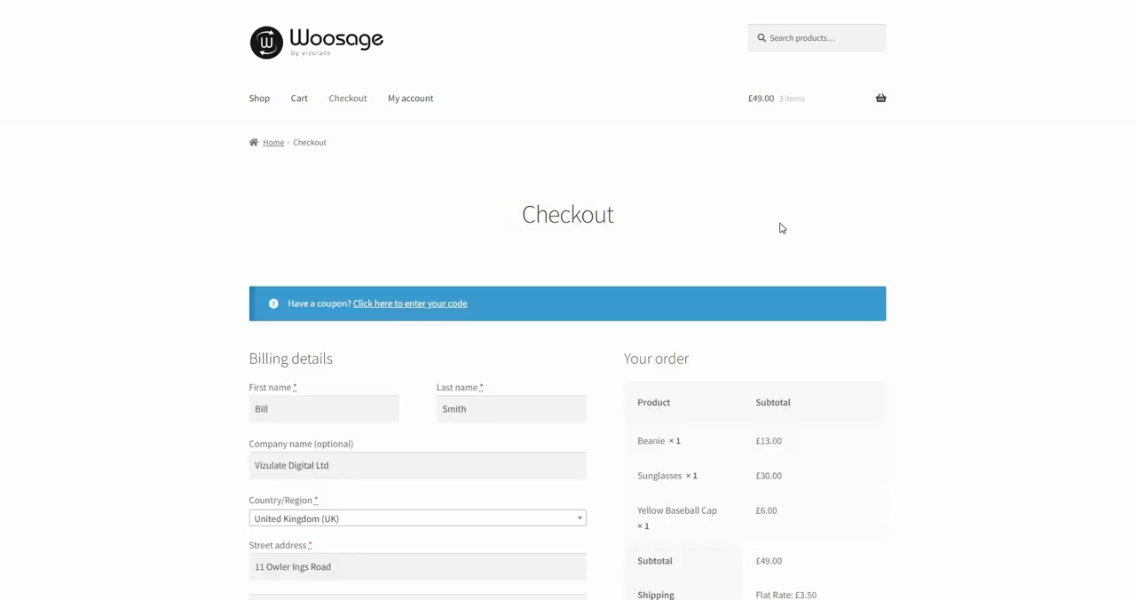
- Enter the order note "PLEASE LEAVE IN SHED" and place the order with the saved Visa card
scroll(958, 238, down, 3)
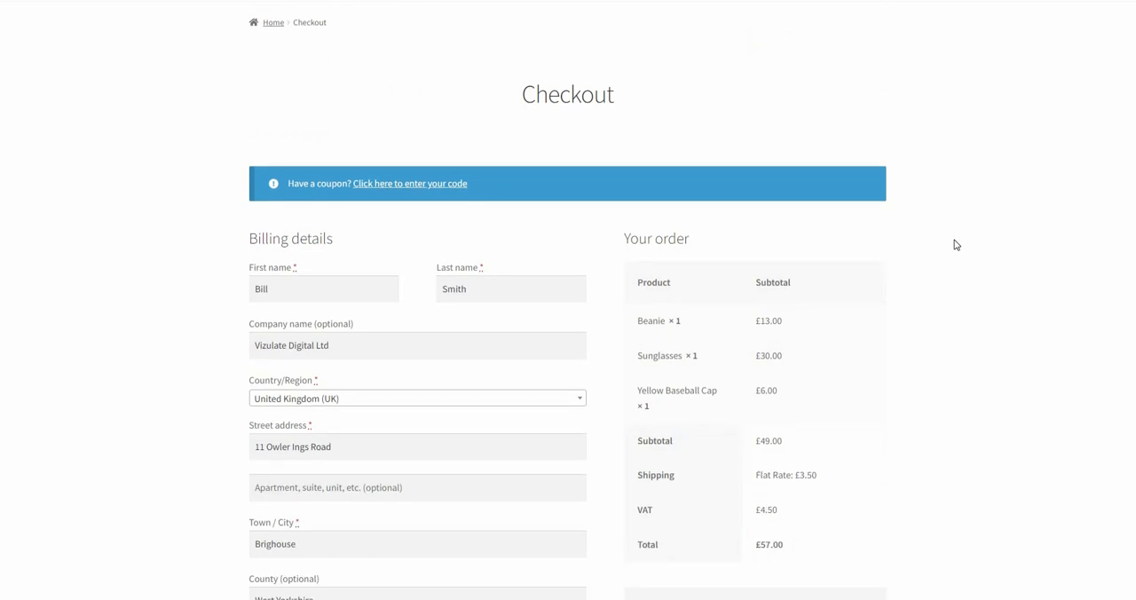
scroll(953, 245, down, 2)
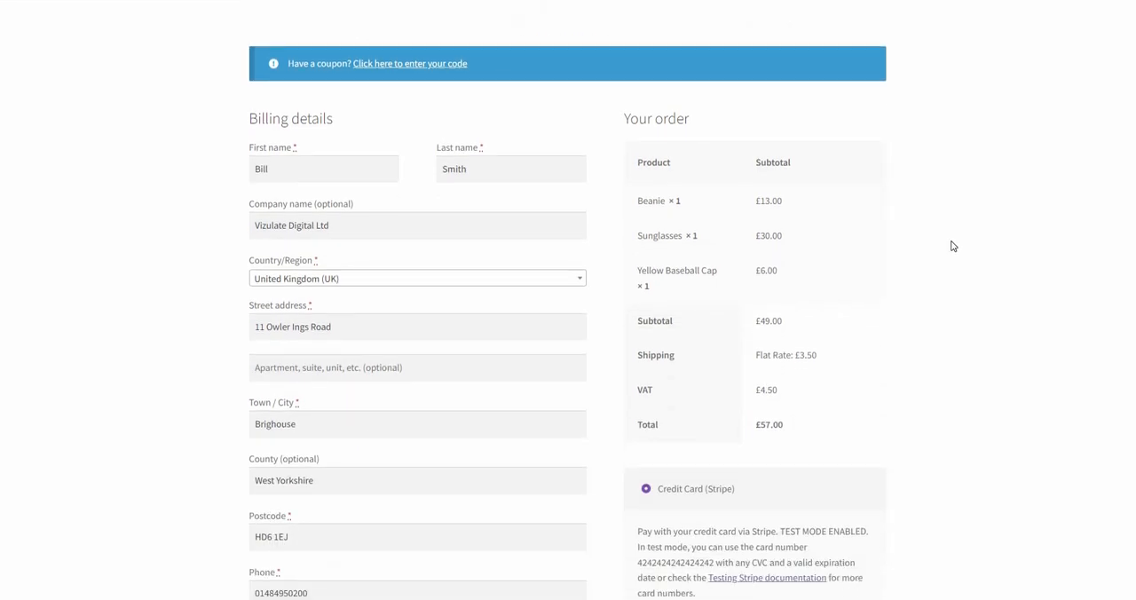
scroll(952, 246, down, 1)
scroll(953, 246, down, 1)
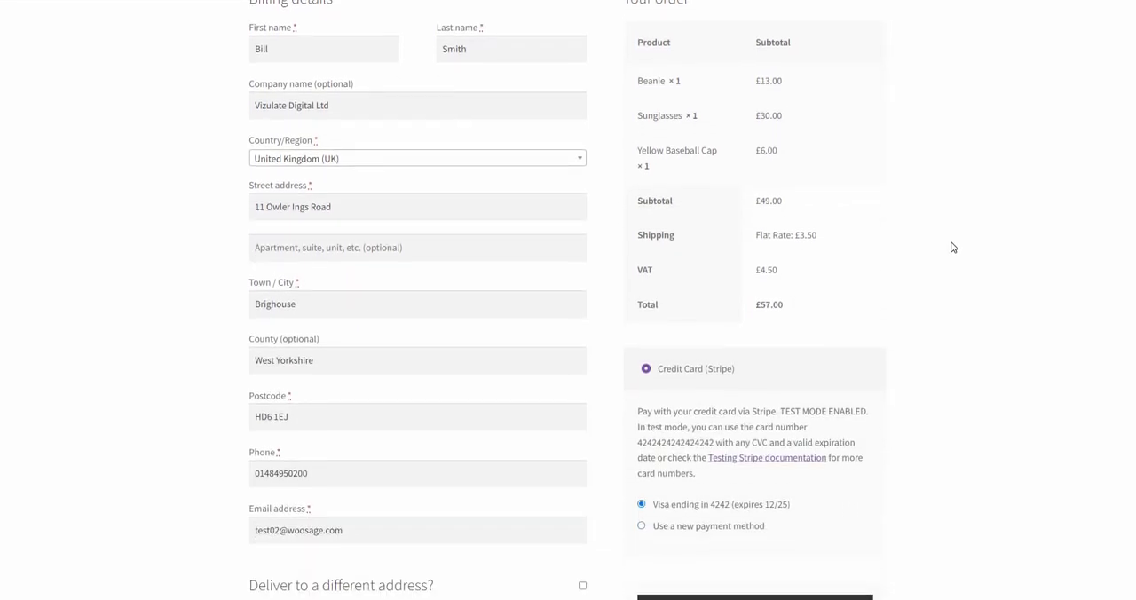
scroll(952, 247, down, 1)
scroll(954, 246, down, 1)
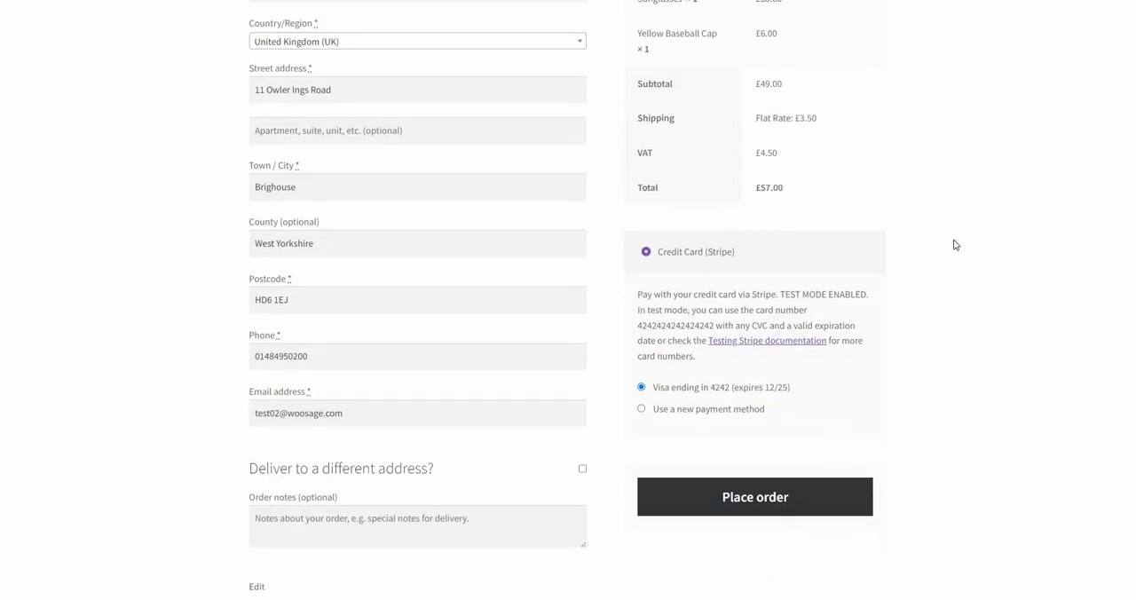
scroll(954, 246, down, 1)
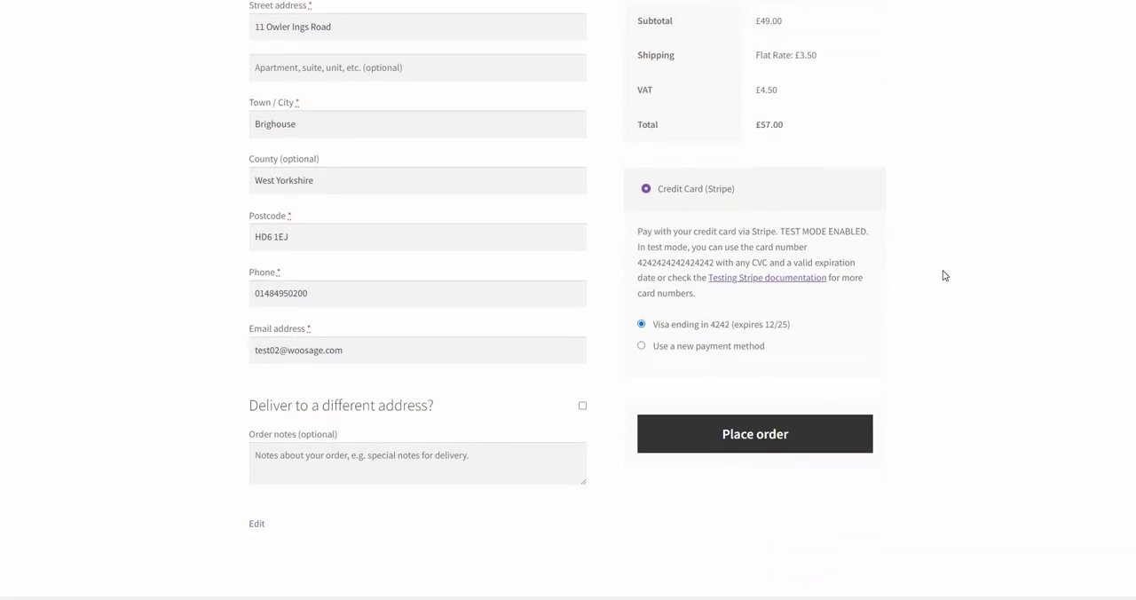
click(294, 456)
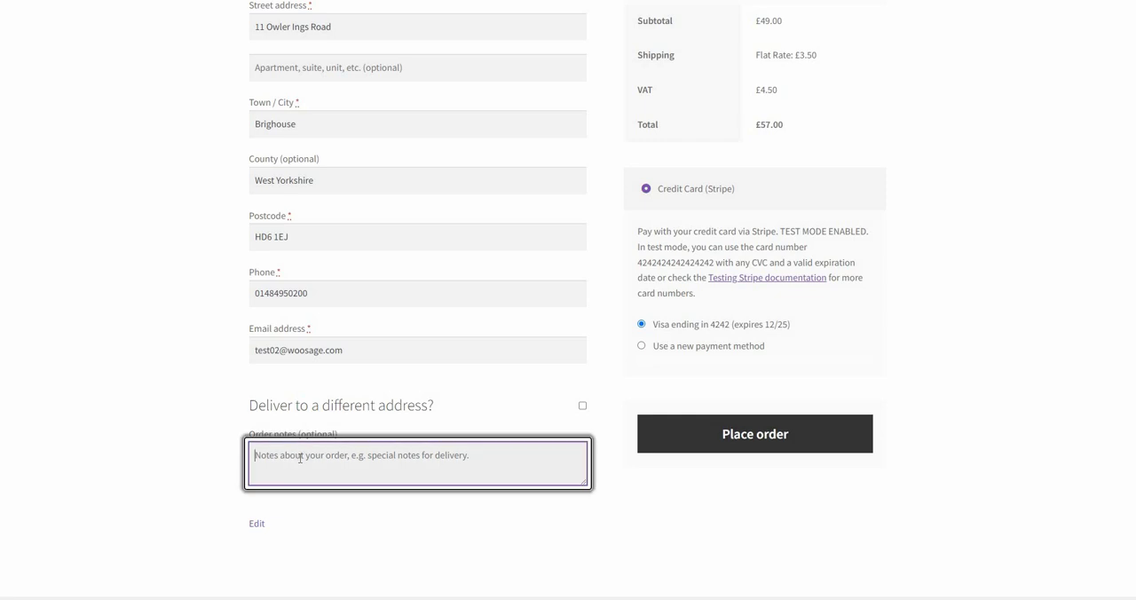
text(PLE)
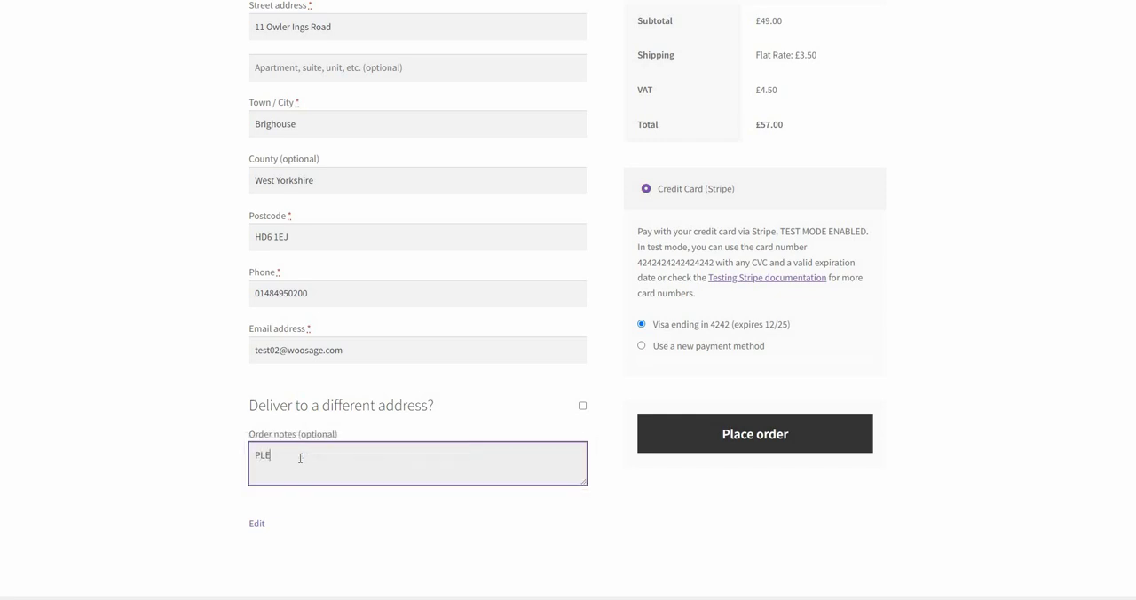
text(ASE LEAVE IN SHED)
click(745, 441)
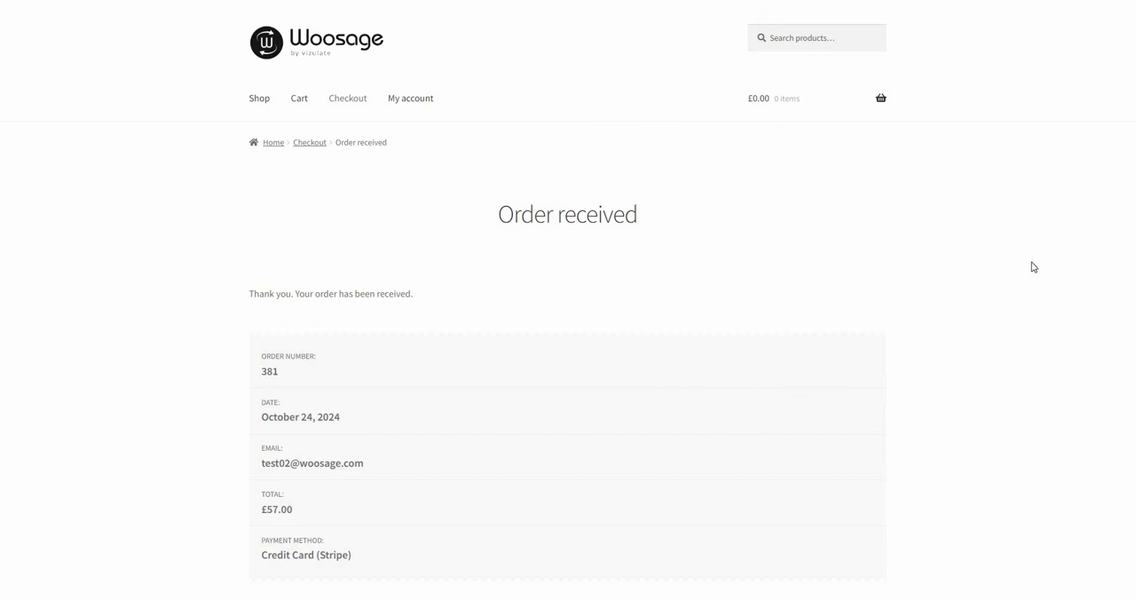
- Examine the order confirmation, including its payment method, product lines, shipping, VAT and total
scroll(1032, 265, down, 1)
scroll(1032, 268, down, 2)
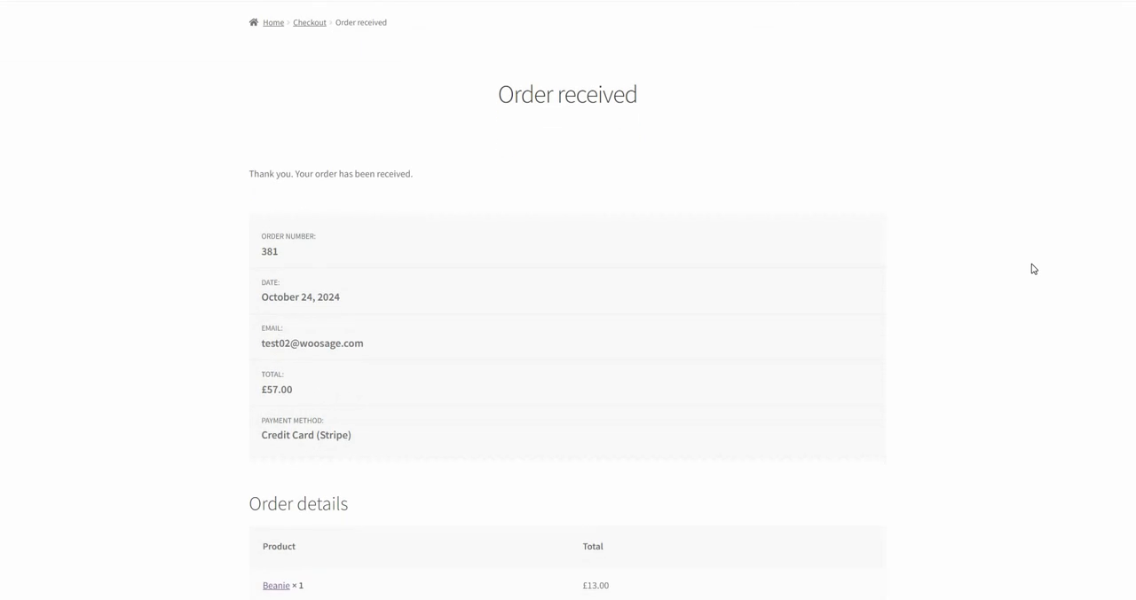
scroll(1032, 269, down, 1)
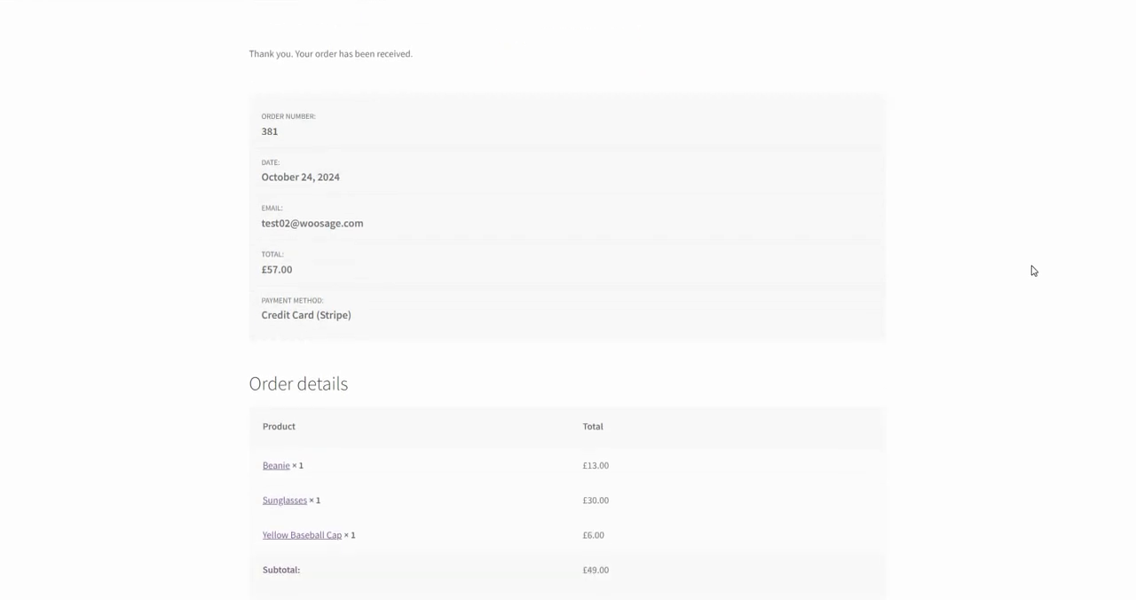
scroll(1032, 271, down, 1)
scroll(1033, 275, down, 1)
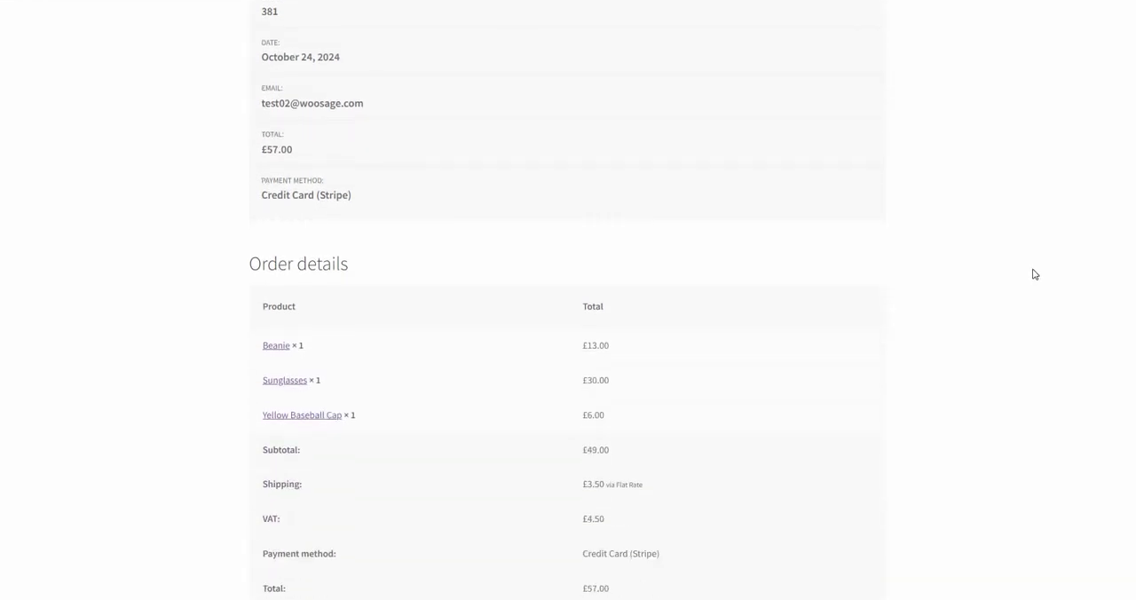
scroll(1033, 275, down, 4)
scroll(1035, 276, down, 3)
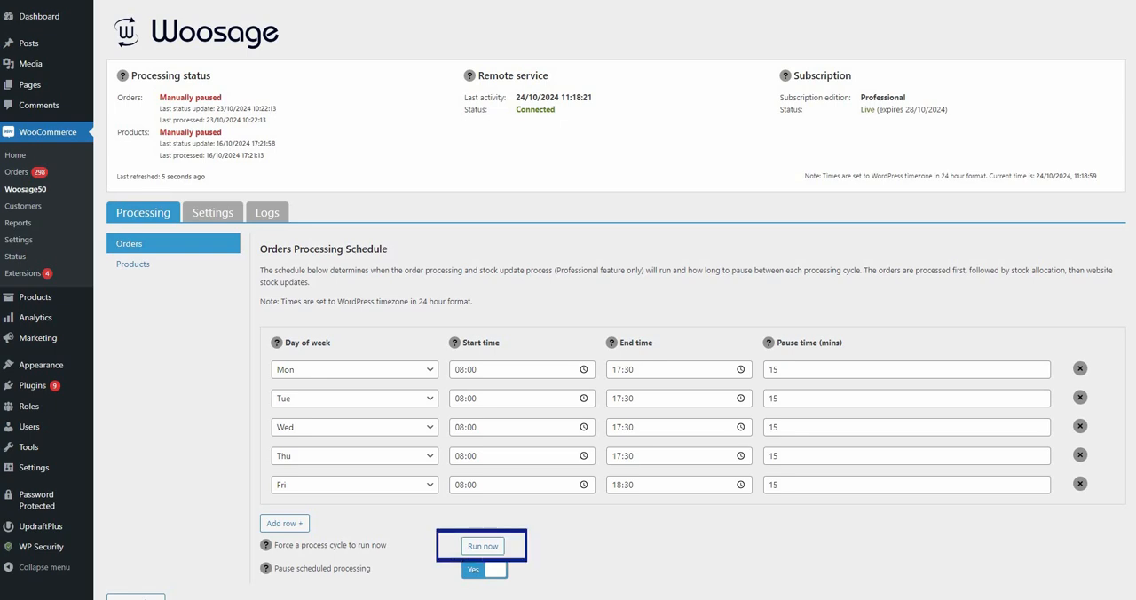
- In the WordPress admin's Woosage page, force an order process cycle to run immediately
click(483, 545)
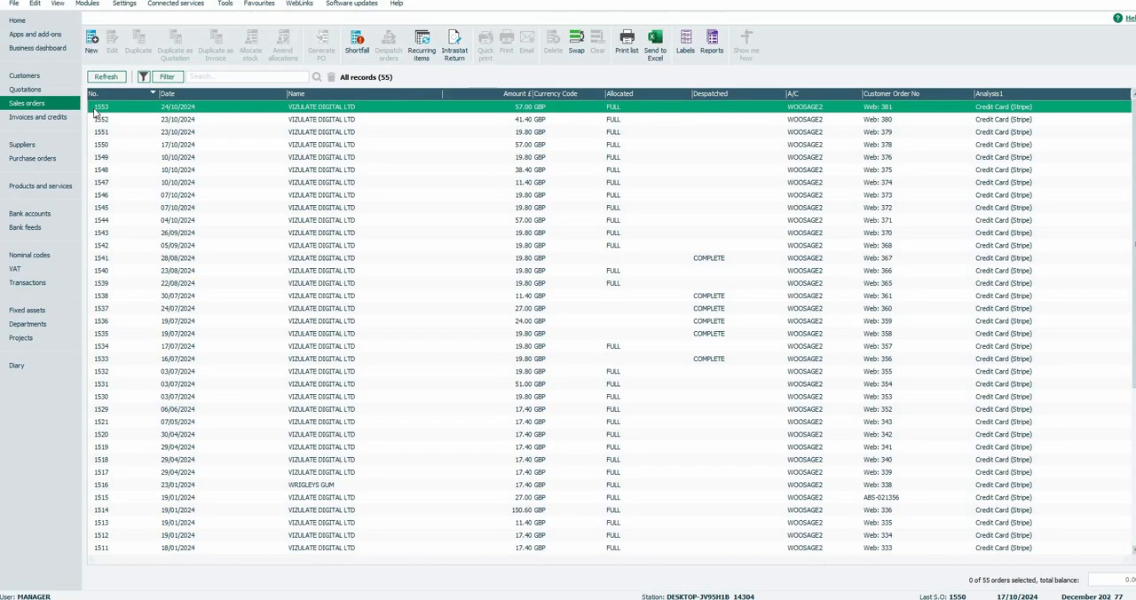
- In Sage 50, open the newest sales order and inspect its order, footer and payment details
double_click(96, 110)
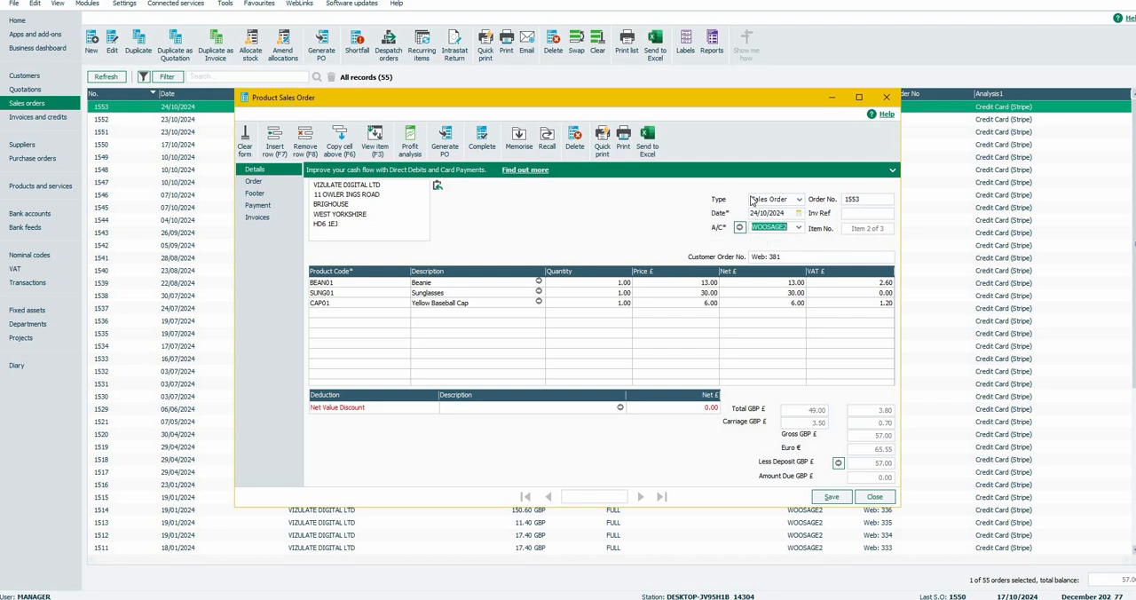
click(255, 182)
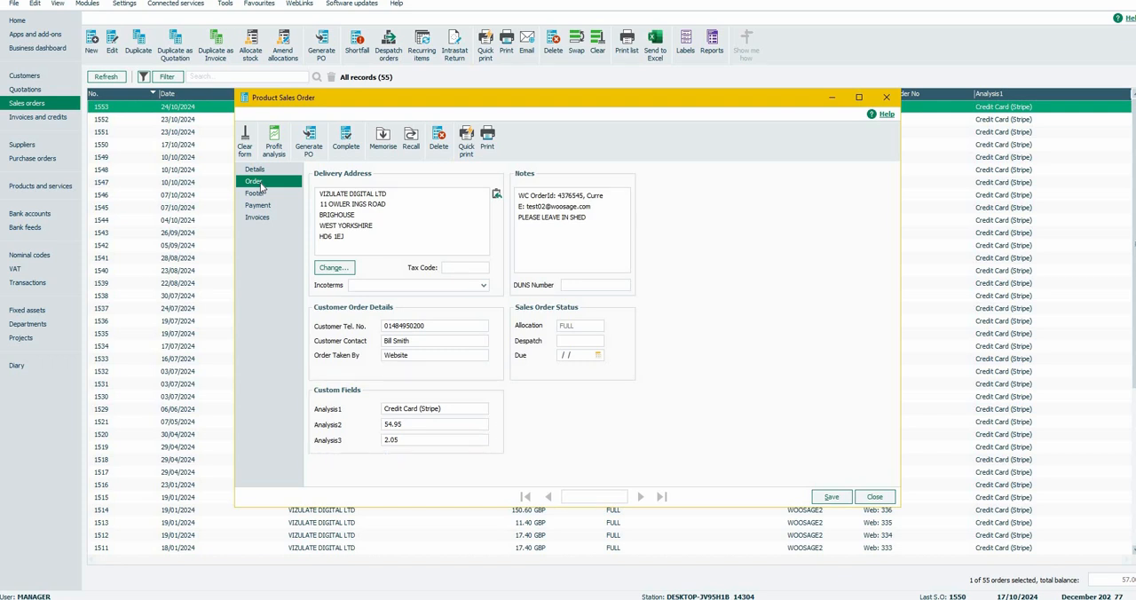
click(260, 193)
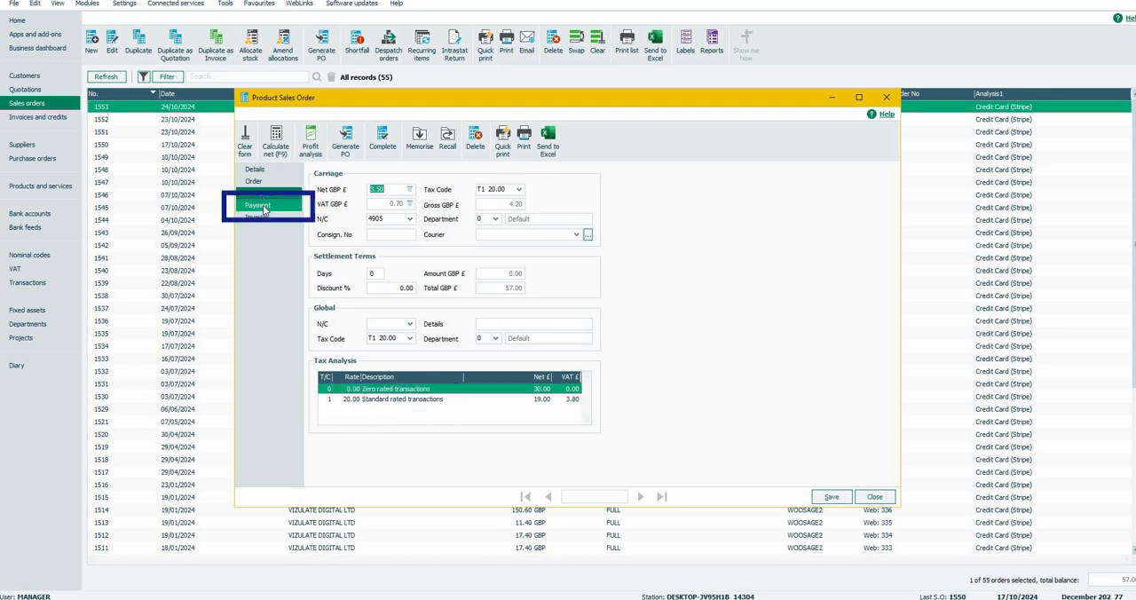
click(264, 209)
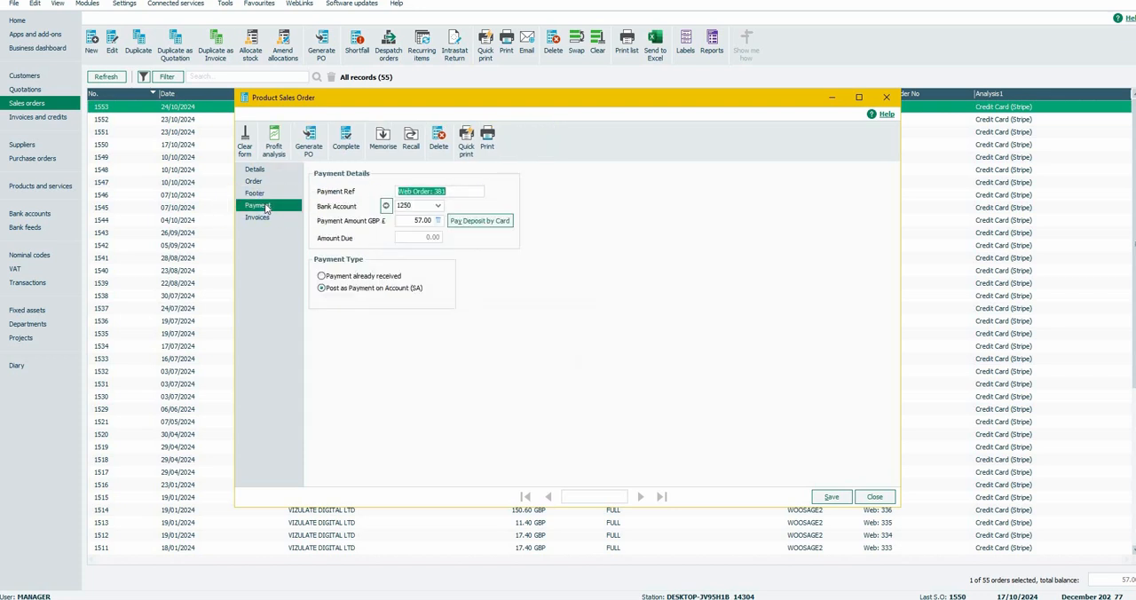